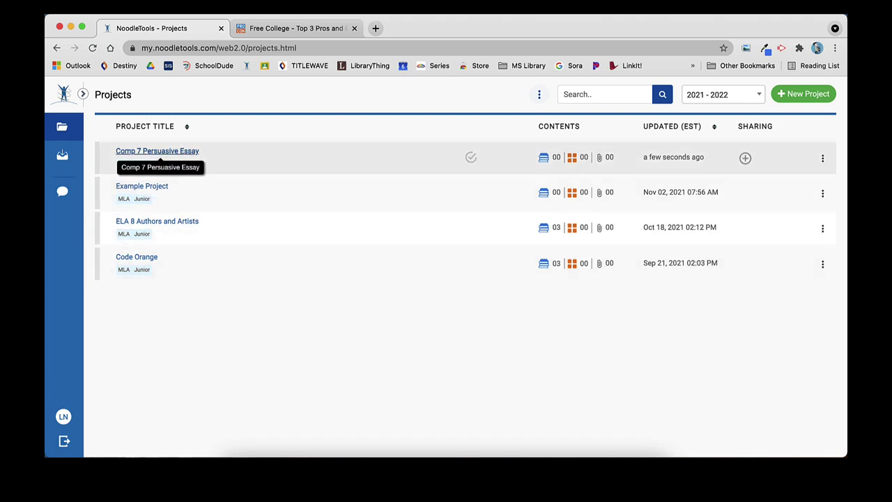
- Open the Comp 7 Persuasive Essay project and start a new source citation for a Web Page accessed on a Website
{"action": "left_click", "coordinate": [157, 151]}
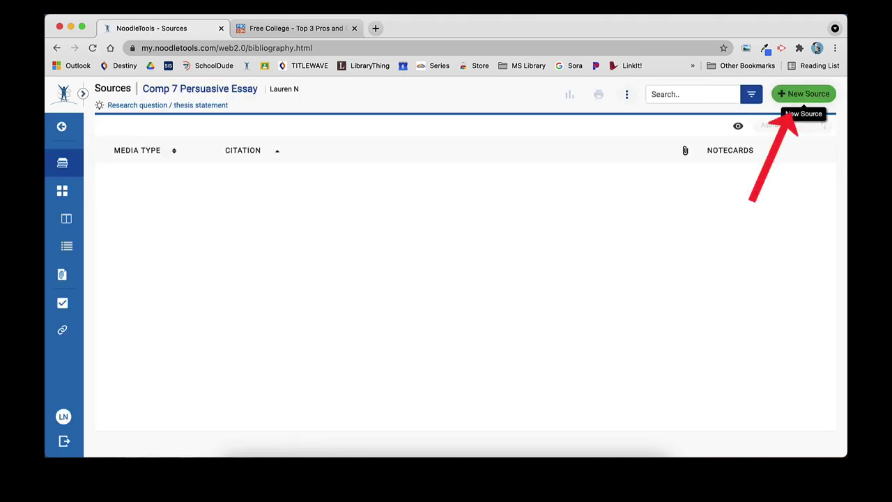
{"action": "left_click", "coordinate": [804, 94]}
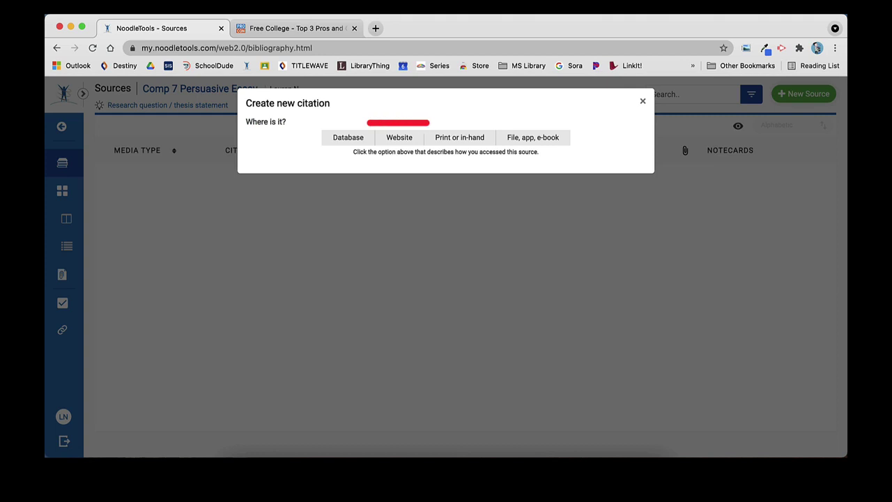
{"action": "left_click", "coordinate": [400, 138]}
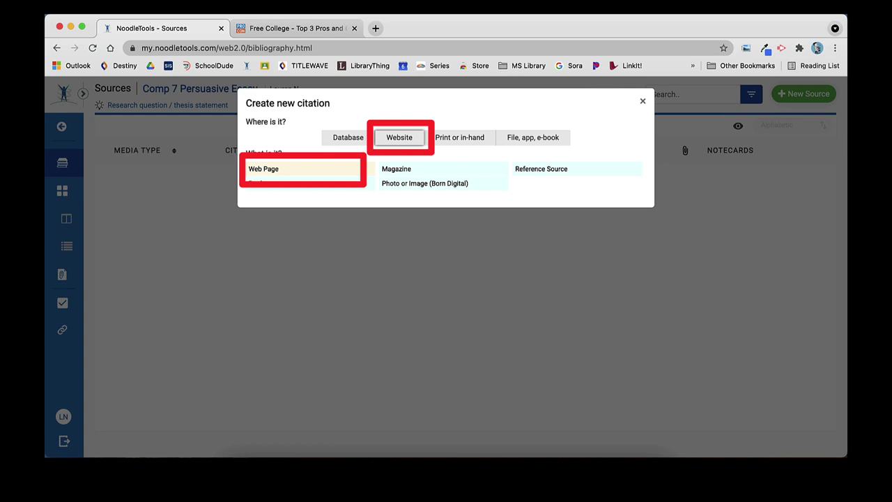
{"action": "left_click", "coordinate": [342, 170]}
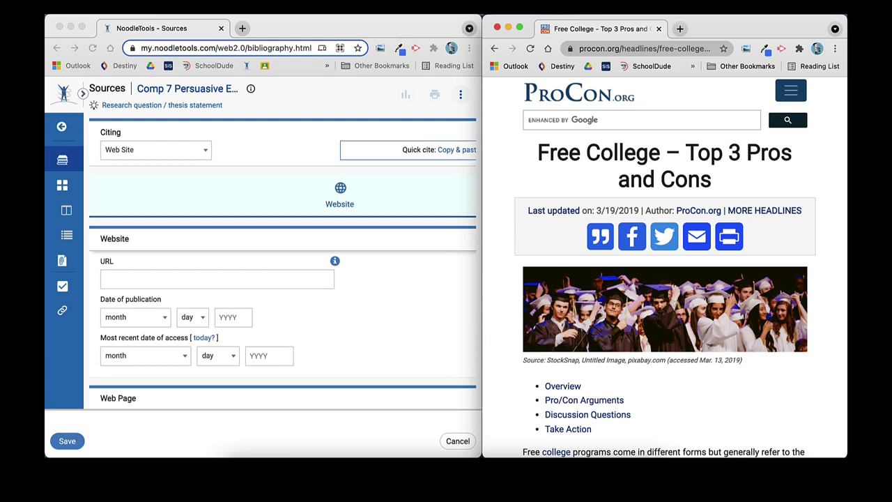
{"action": "scroll", "coordinate": [282, 293], "scroll_direction": "down", "scroll_amount": 2}
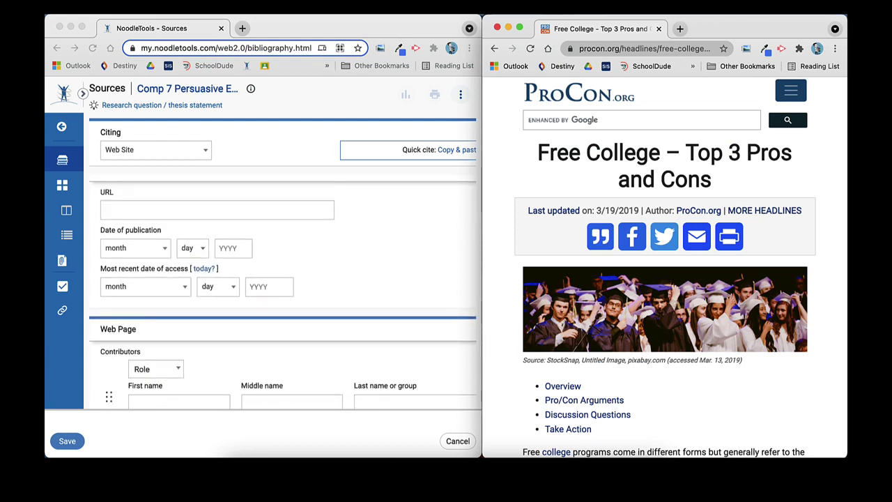
{"action": "left_click", "coordinate": [105, 210]}
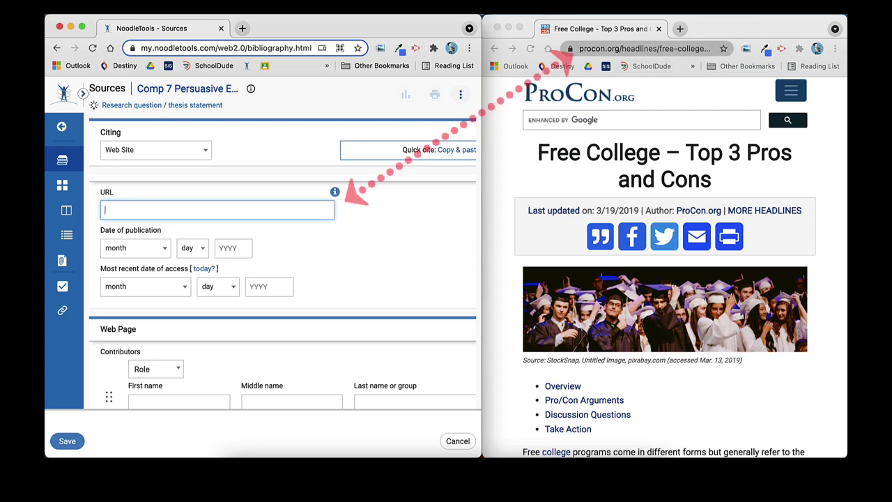
{"action": "left_click", "coordinate": [628, 48]}
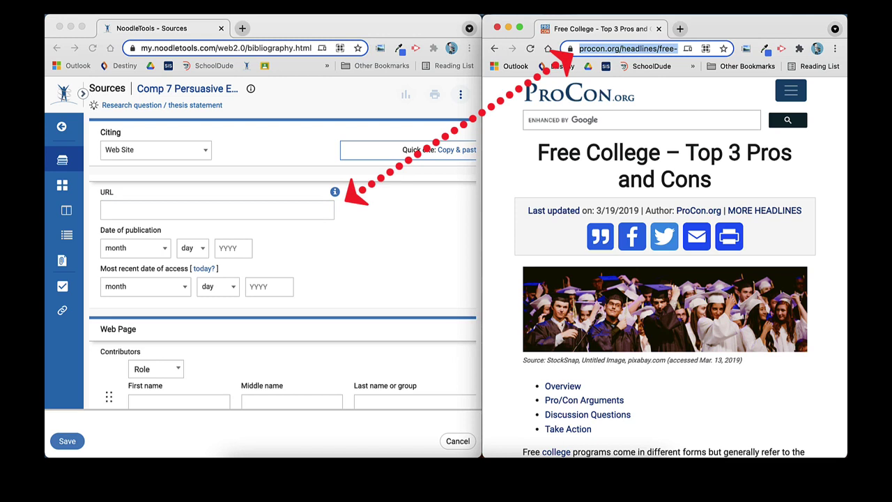
{"action": "left_click", "coordinate": [217, 210]}
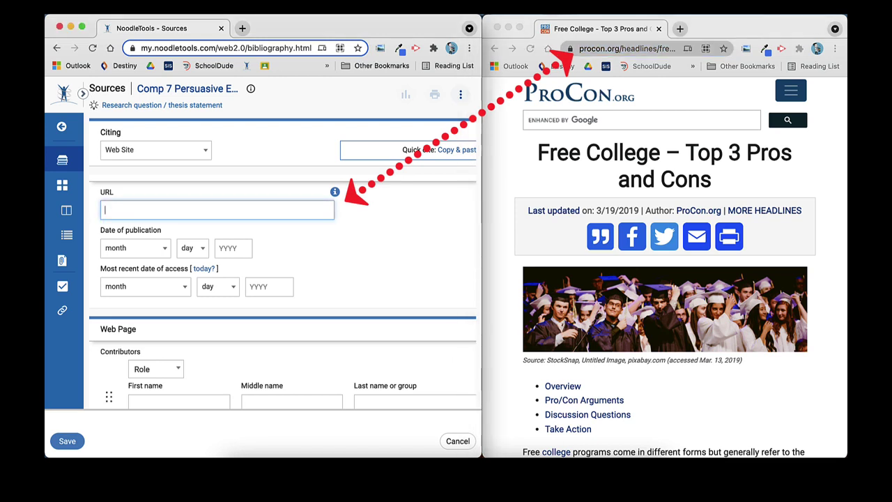
{"action": "type", "text": "https://www.procon.org/headlines/free-college-top-3-pros-and-cons/#arguments"}
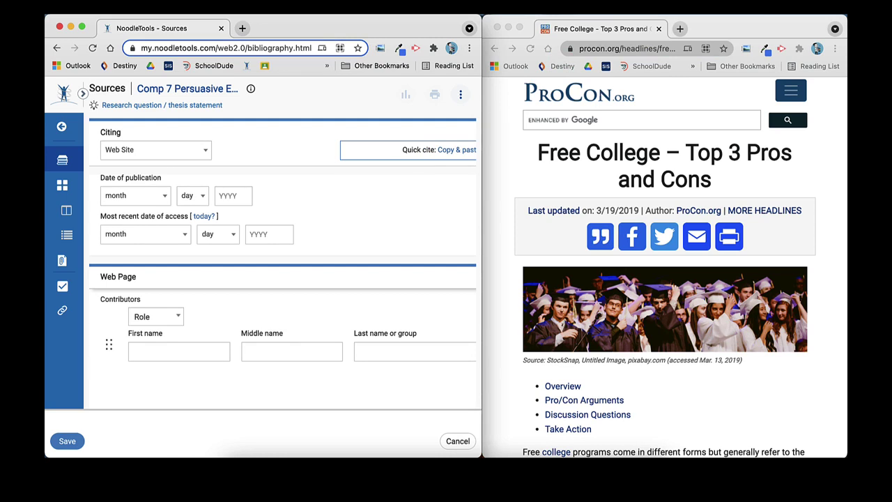
- Set the date of publication to March 19, 2019 and the most recent date of access to today
{"action": "left_click", "coordinate": [233, 195]}
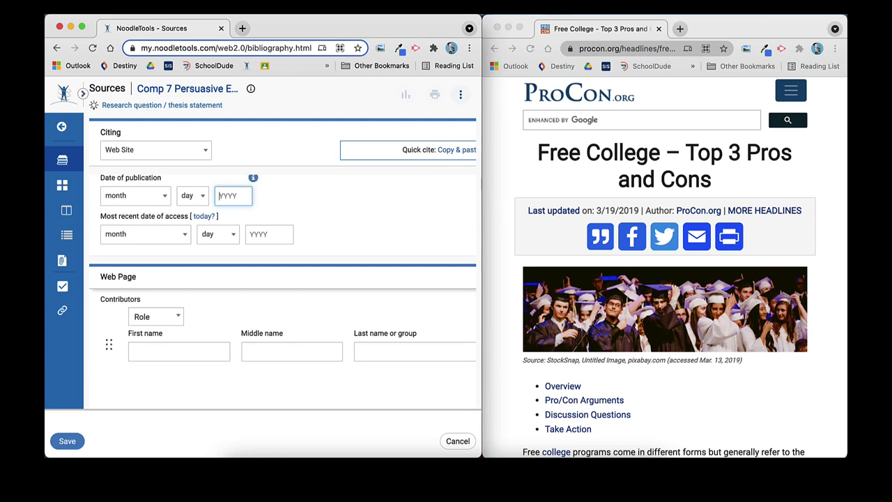
{"action": "left_click", "coordinate": [253, 178]}
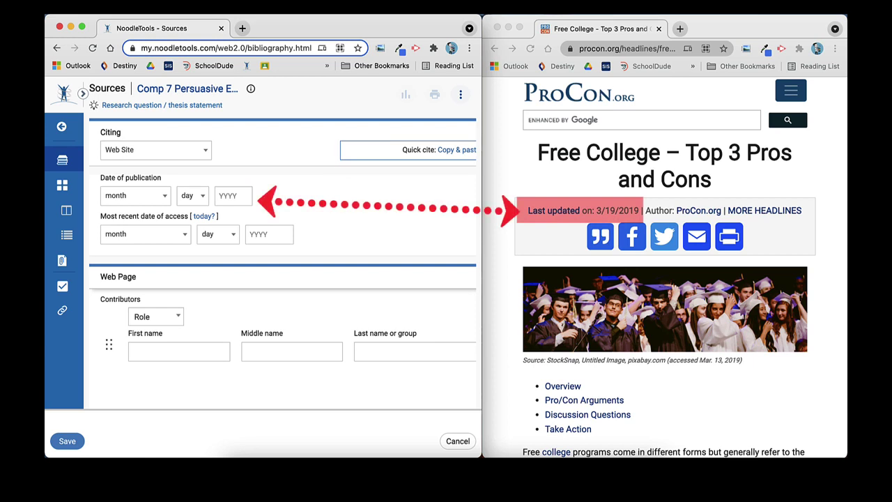
{"action": "left_click", "coordinate": [135, 196]}
{"action": "left_click", "coordinate": [115, 267]}
{"action": "left_click", "coordinate": [193, 196]}
{"action": "scroll", "coordinate": [192, 300], "scroll_direction": "down", "scroll_amount": 5}
{"action": "scroll", "coordinate": [192, 295], "scroll_direction": "up", "scroll_amount": 2}
{"action": "left_click", "coordinate": [191, 273]}
{"action": "left_click", "coordinate": [233, 196]}
{"action": "type", "text": "2019"}
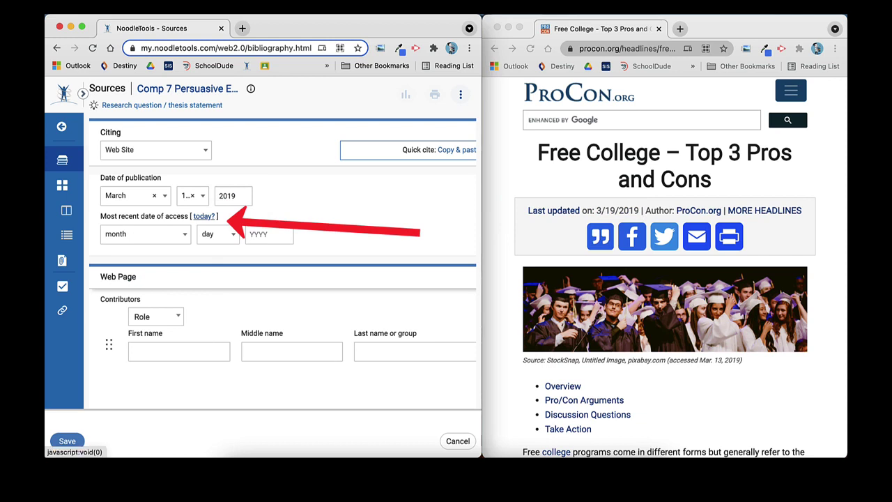
{"action": "left_click", "coordinate": [204, 217]}
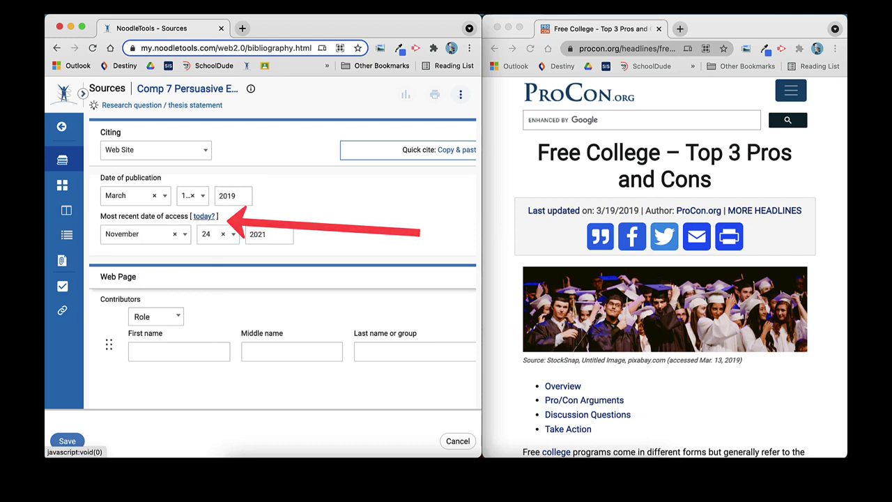
- Examine the contributor role options, check the ProCon article for an individual author, and widen the citation window to view all contributor controls
{"action": "scroll", "coordinate": [283, 291], "scroll_direction": "down", "scroll_amount": 3}
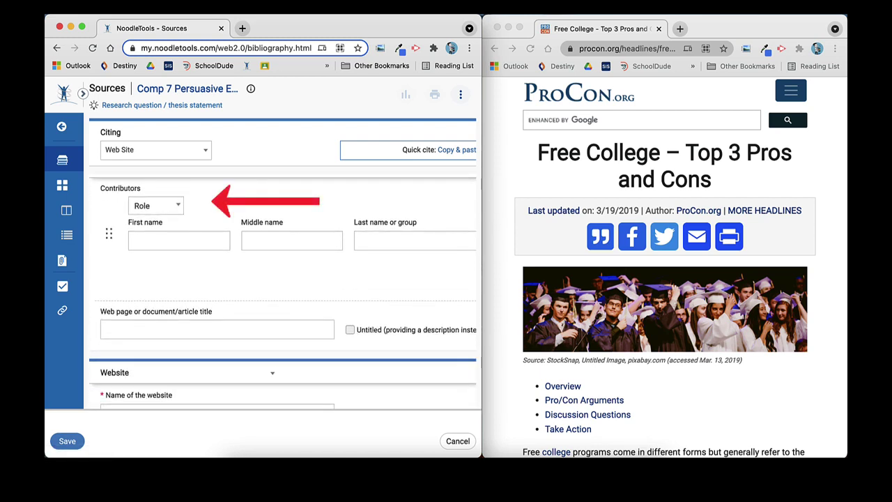
{"action": "left_click", "coordinate": [156, 205]}
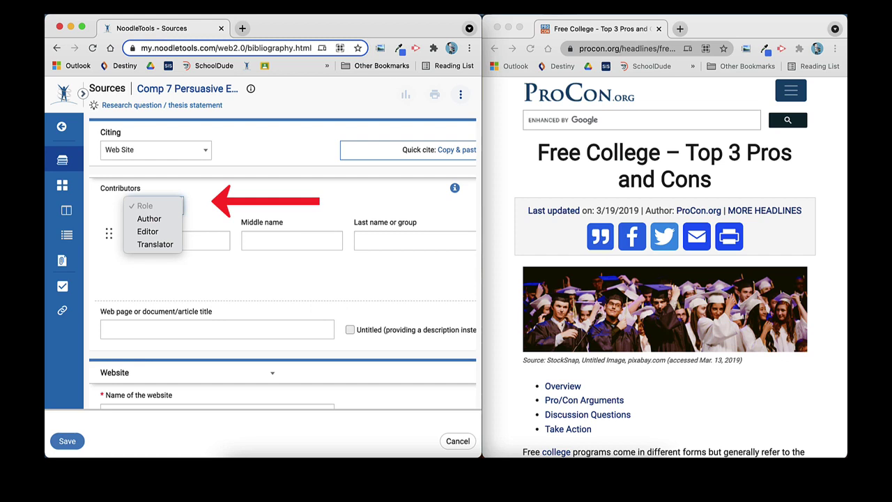
{"action": "key", "text": "Escape"}
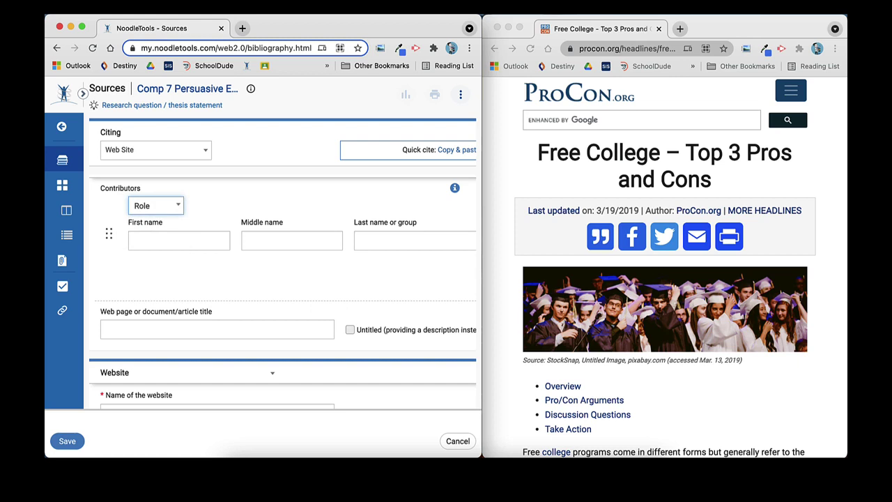
{"action": "left_click", "coordinate": [627, 48]}
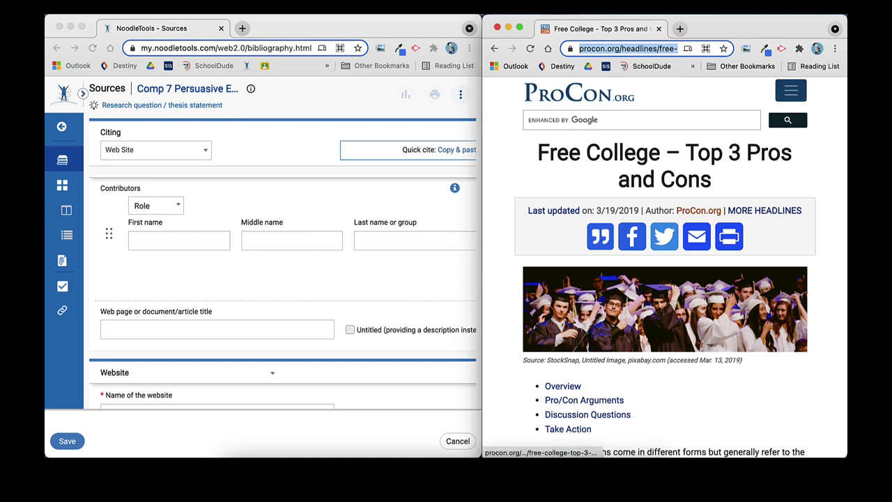
{"action": "left_click", "coordinate": [700, 211]}
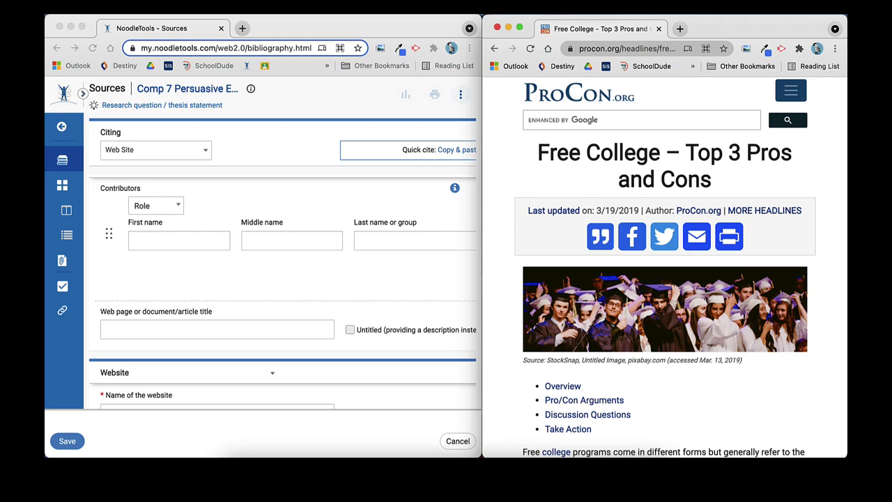
{"action": "scroll", "coordinate": [666, 279], "scroll_direction": "down", "scroll_amount": 15}
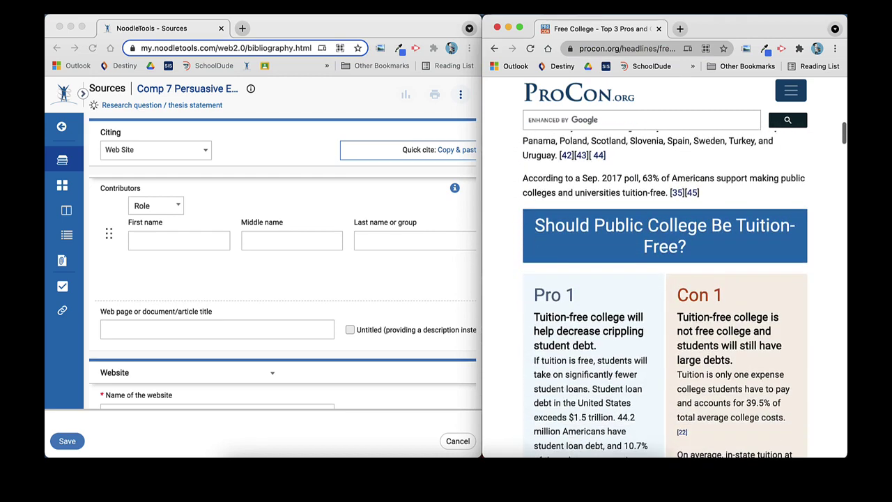
{"action": "scroll", "coordinate": [666, 279], "scroll_direction": "down", "scroll_amount": 15}
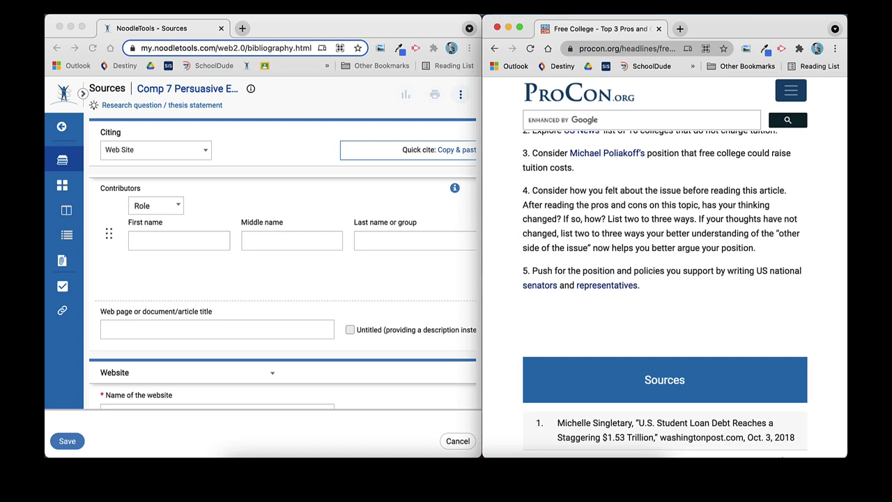
{"action": "left_click_drag", "start_coordinate": [481, 279], "coordinate": [615, 279]}
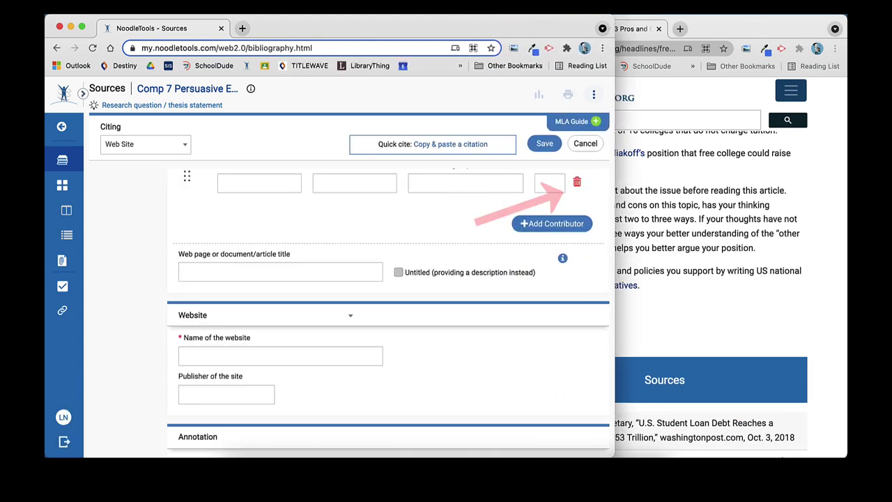
- Check the guidance for the web page title and copy the article's heading "Free College – Top 3 Pros and Cons" into it
{"action": "scroll", "coordinate": [389, 307], "scroll_direction": "down", "scroll_amount": 2}
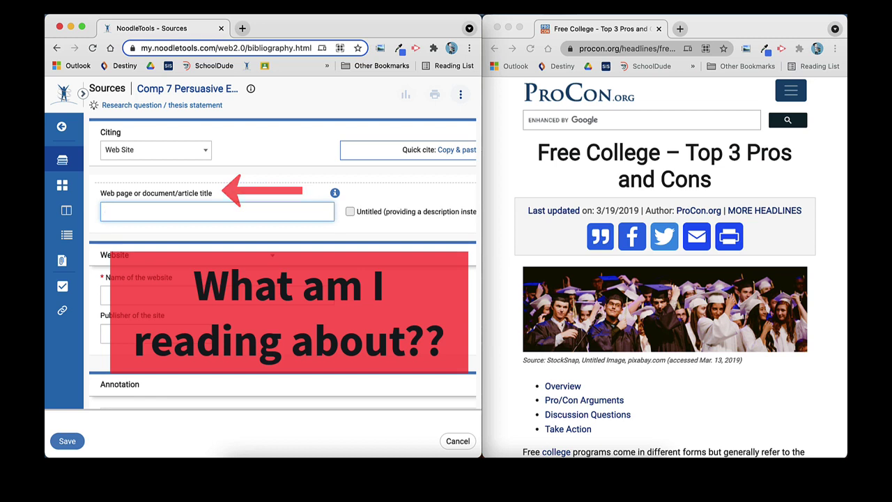
{"action": "left_click", "coordinate": [335, 193]}
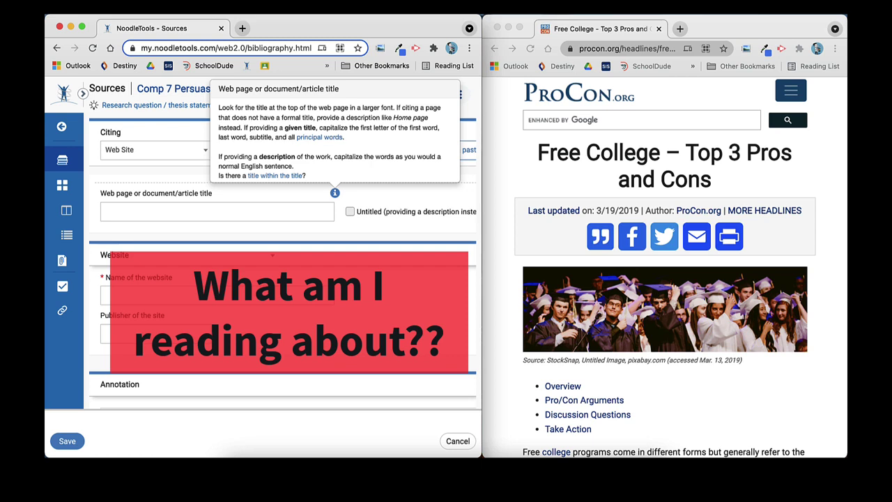
{"action": "left_click", "coordinate": [217, 212]}
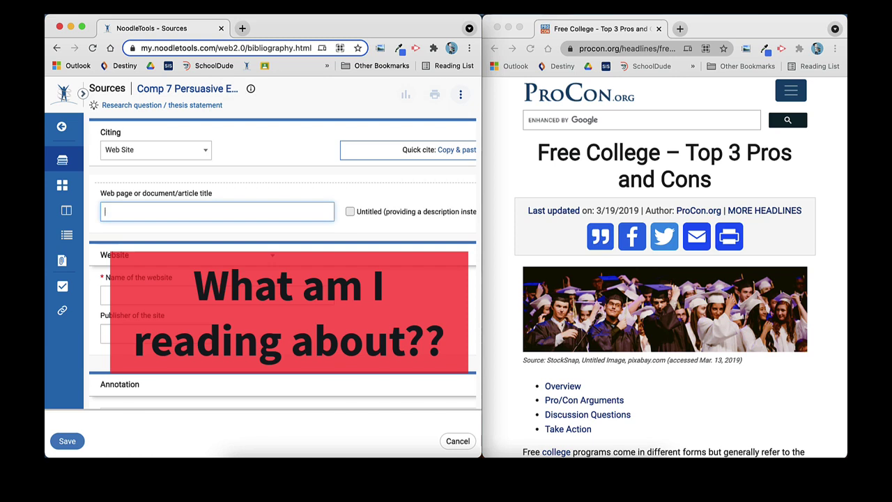
{"action": "left_click", "coordinate": [536, 155]}
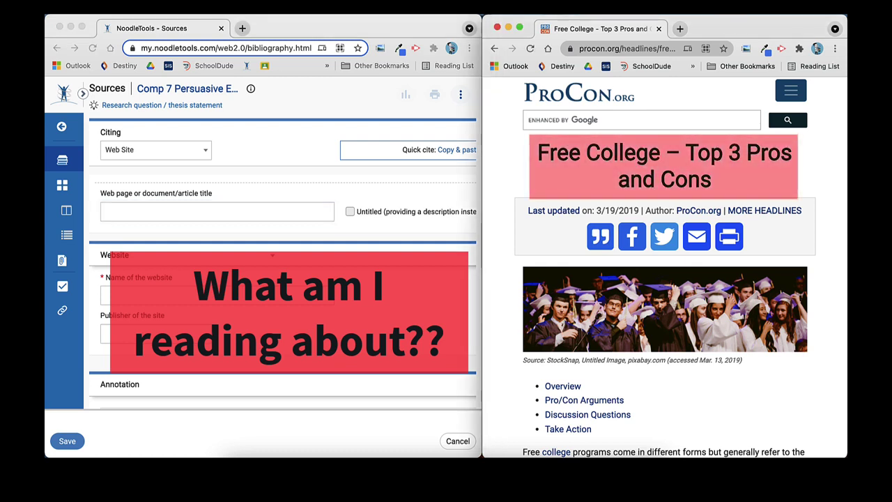
{"action": "left_click_drag", "start_coordinate": [712, 180], "coordinate": [537, 153]}
{"action": "key", "text": "super+c"}
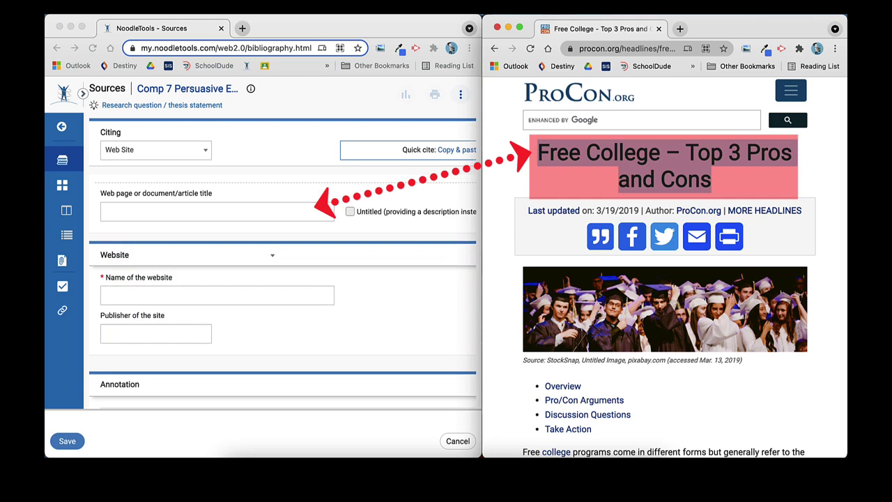
{"action": "left_click", "coordinate": [209, 211]}
{"action": "key", "text": "super+v"}
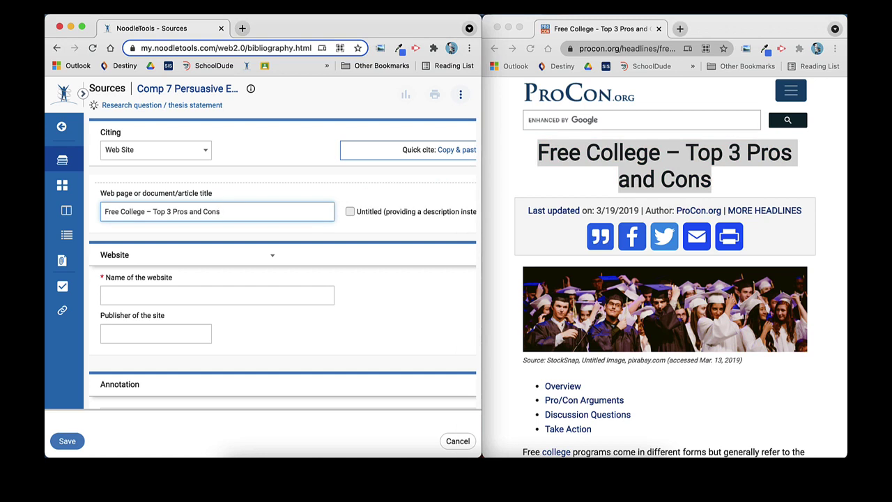
- Enter ProCon.org as the name of the website in the citation
{"action": "left_click", "coordinate": [217, 295]}
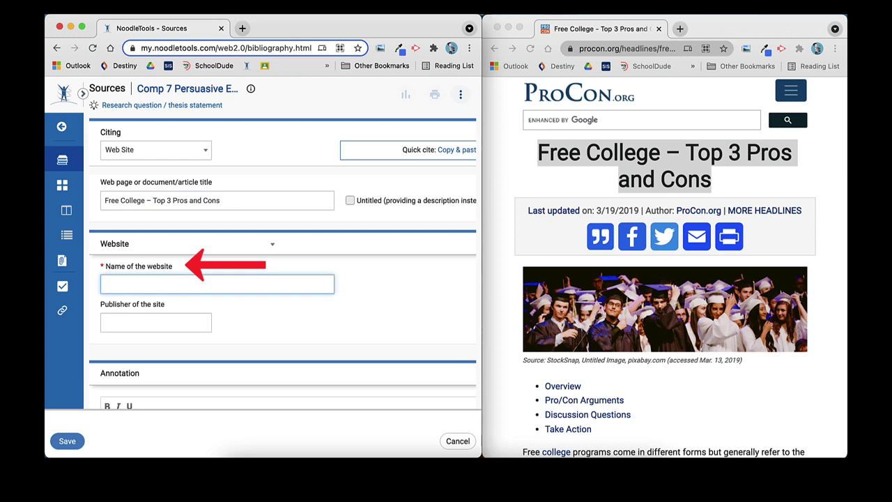
{"action": "key", "text": "super+grave"}
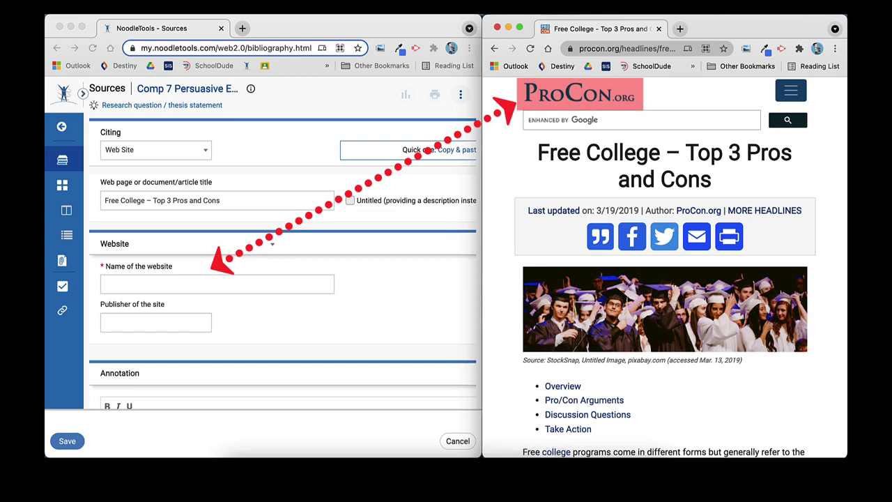
{"action": "left_click", "coordinate": [217, 284]}
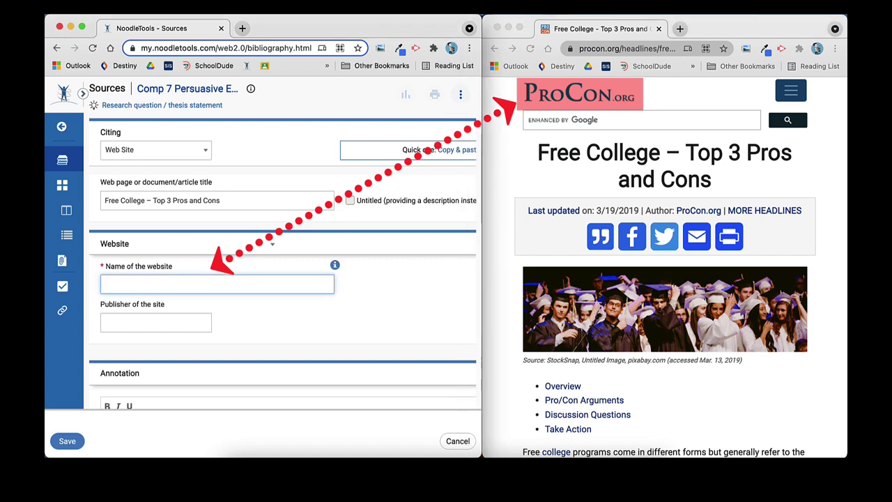
{"action": "type", "text": "ProCon.org"}
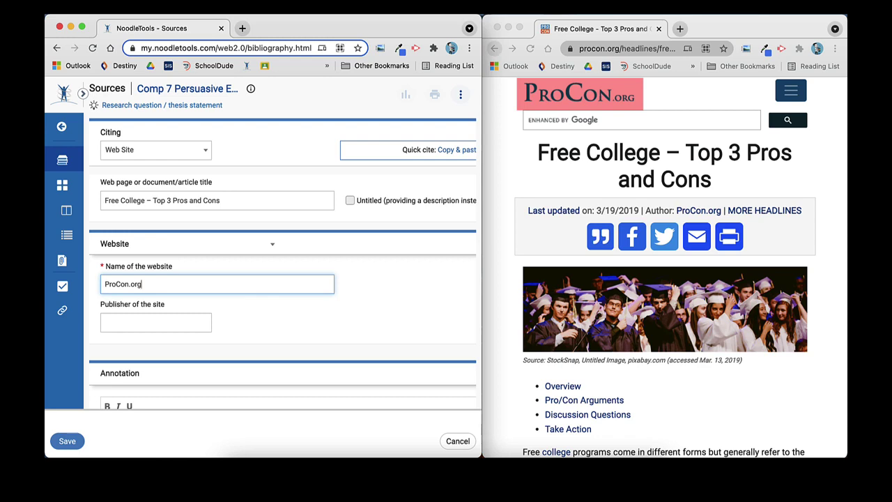
- Open the Student Loan Debt article from the ProCon.org homepage and compare its title with the site's name
{"action": "left_click", "coordinate": [494, 48]}
{"action": "left_click", "coordinate": [494, 48]}
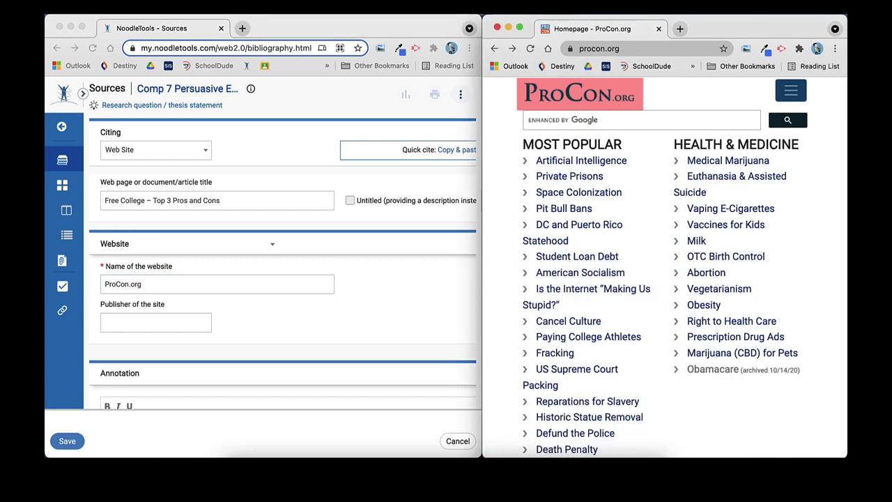
{"action": "left_click", "coordinate": [577, 257]}
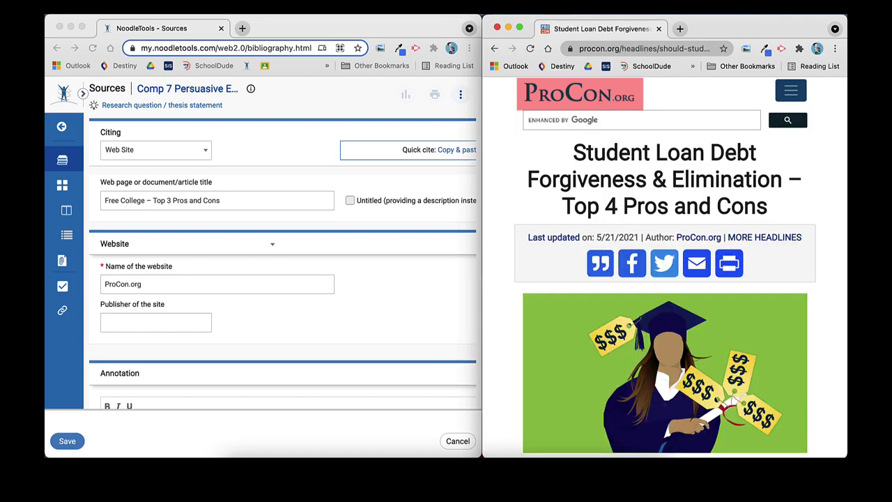
{"action": "left_click_drag", "start_coordinate": [573, 152], "coordinate": [769, 208]}
{"action": "left_click", "coordinate": [774, 208]}
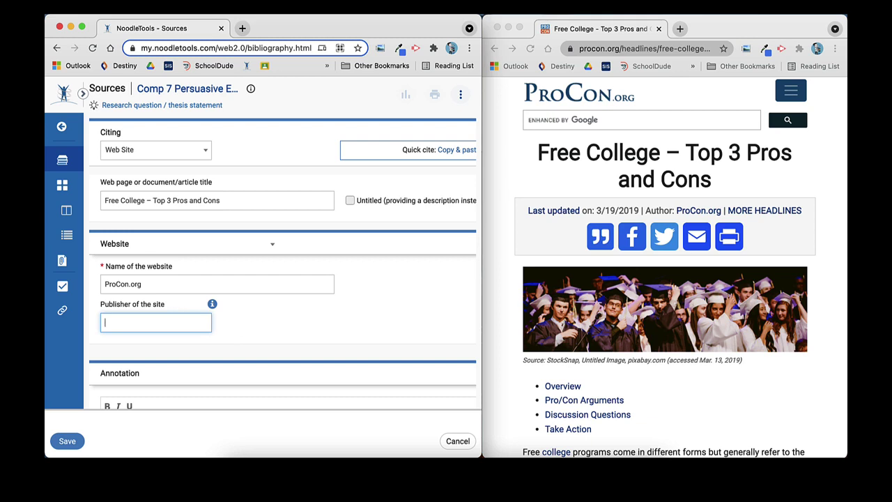
- Read the guidance on the publisher of the site and compare it with the website name entered in the citation
{"action": "left_click", "coordinate": [212, 304]}
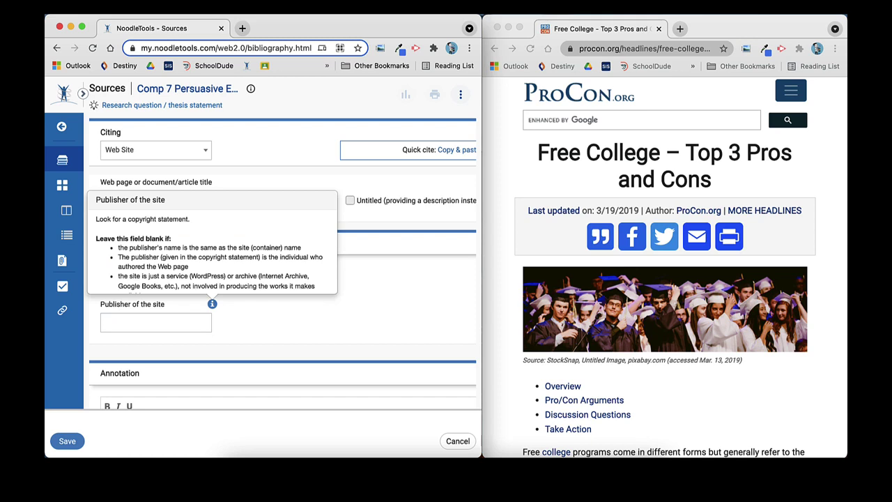
{"action": "left_click", "coordinate": [156, 323]}
{"action": "left_click", "coordinate": [155, 285]}
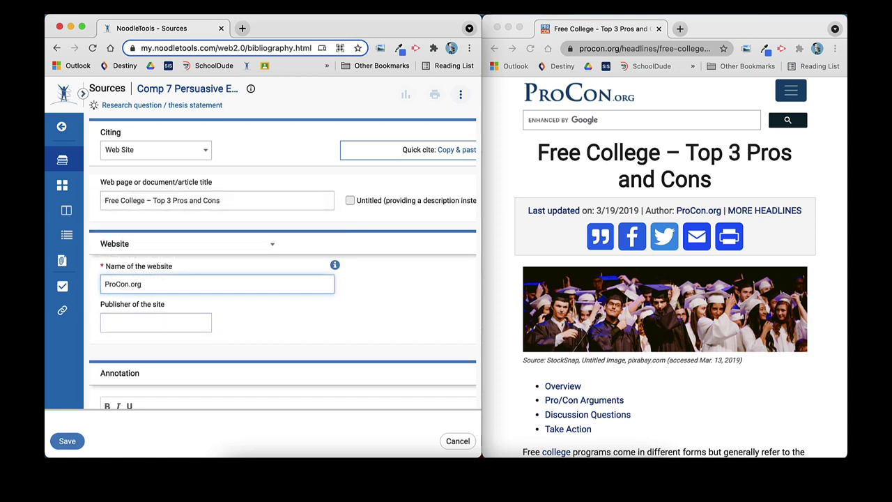
{"action": "left_click", "coordinate": [155, 323]}
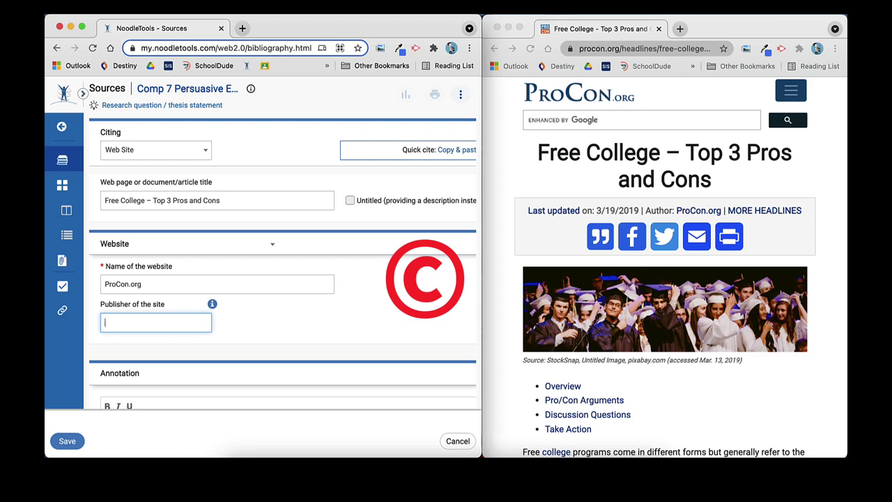
- Copy the publisher name "Encyclopaedia Britannica, Inc." from the copyright statement in the ProCon article's footer into the citation's publisher of the site
{"action": "left_click", "coordinate": [665, 279]}
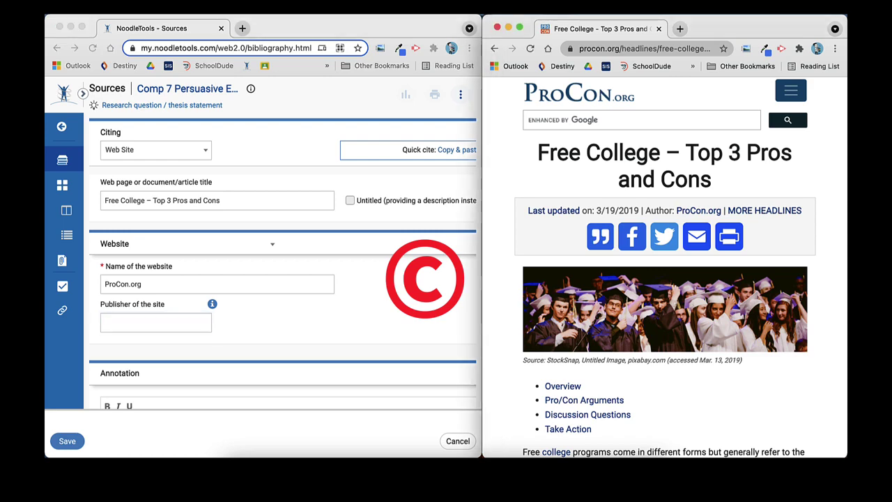
{"action": "scroll", "coordinate": [665, 278], "scroll_direction": "down", "scroll_amount": 20}
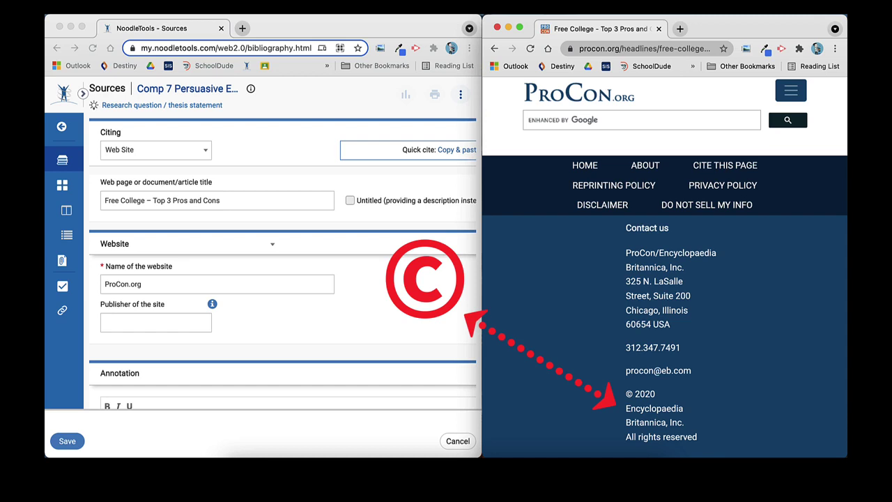
{"action": "left_click_drag", "start_coordinate": [685, 423], "coordinate": [626, 409]}
{"action": "key", "text": "super+c"}
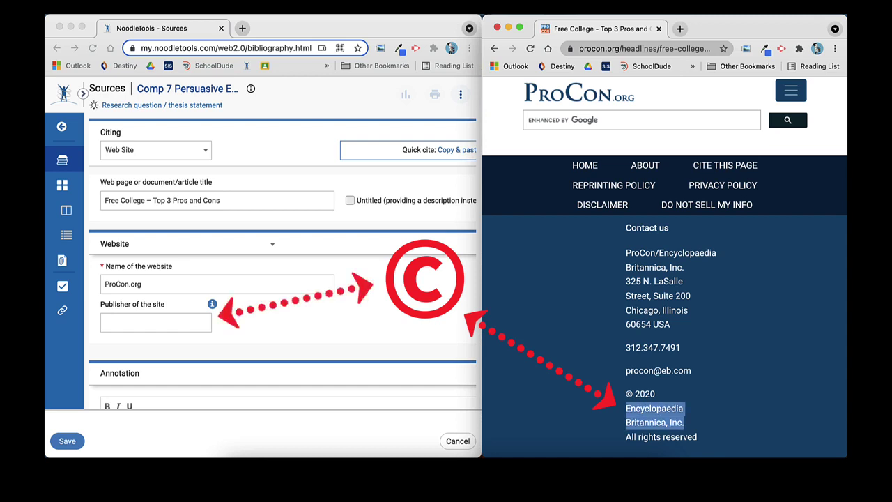
{"action": "left_click", "coordinate": [155, 323]}
{"action": "key", "text": "super+v"}
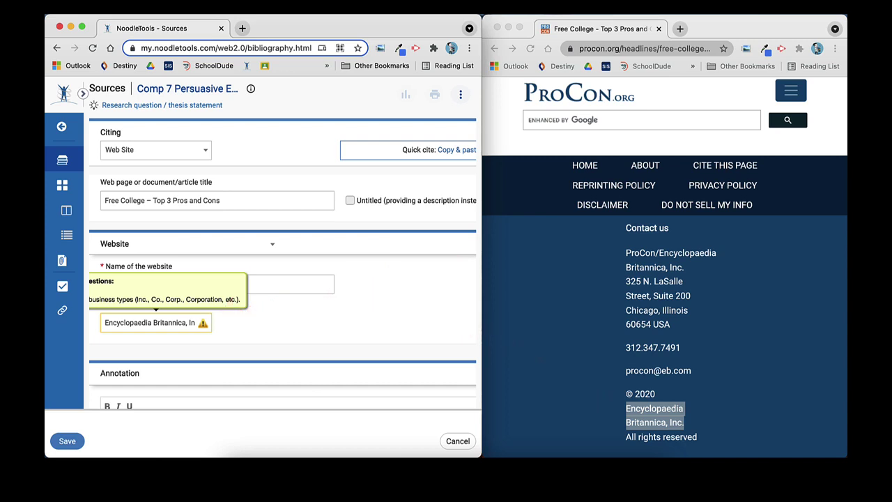
- Widen the citation window to review the completed entries and save the website citation
{"action": "scroll", "coordinate": [283, 293], "scroll_direction": "up", "scroll_amount": 5}
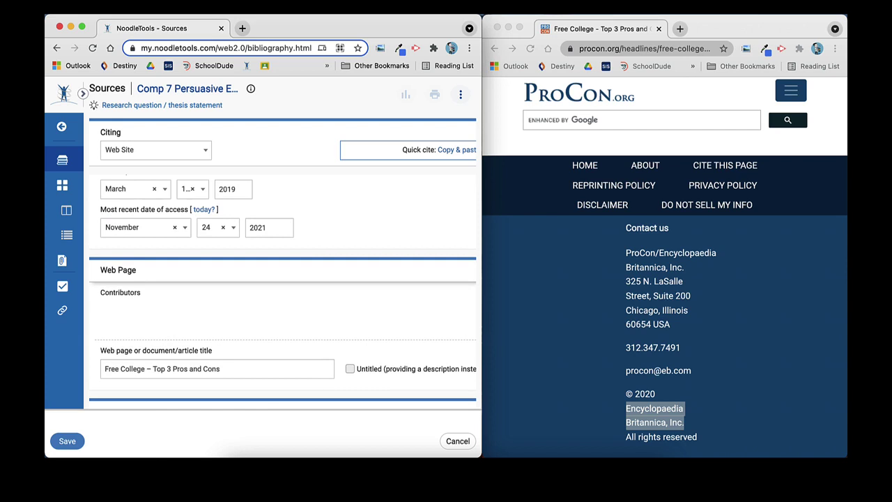
{"action": "left_click_drag", "start_coordinate": [482, 265], "coordinate": [662, 265]}
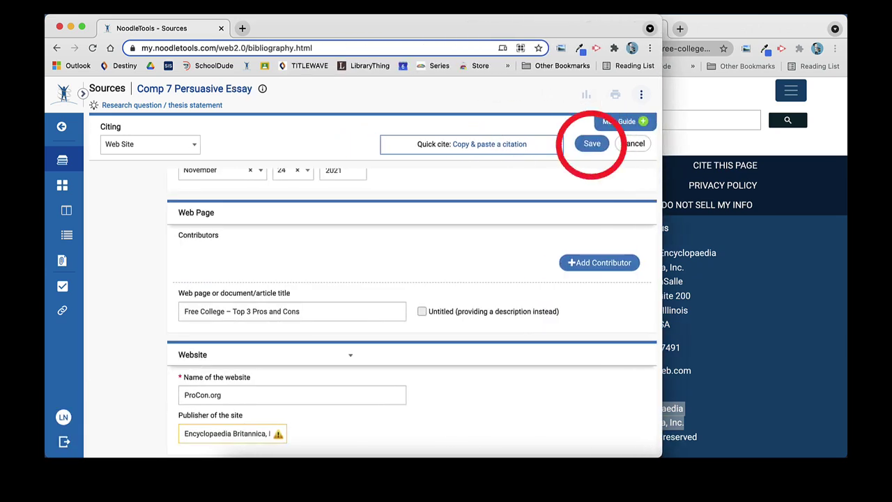
{"action": "left_click", "coordinate": [592, 143]}
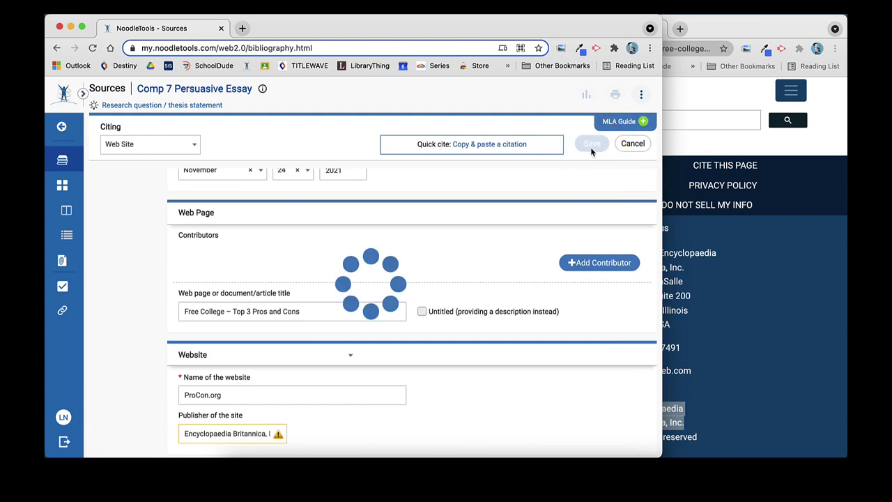